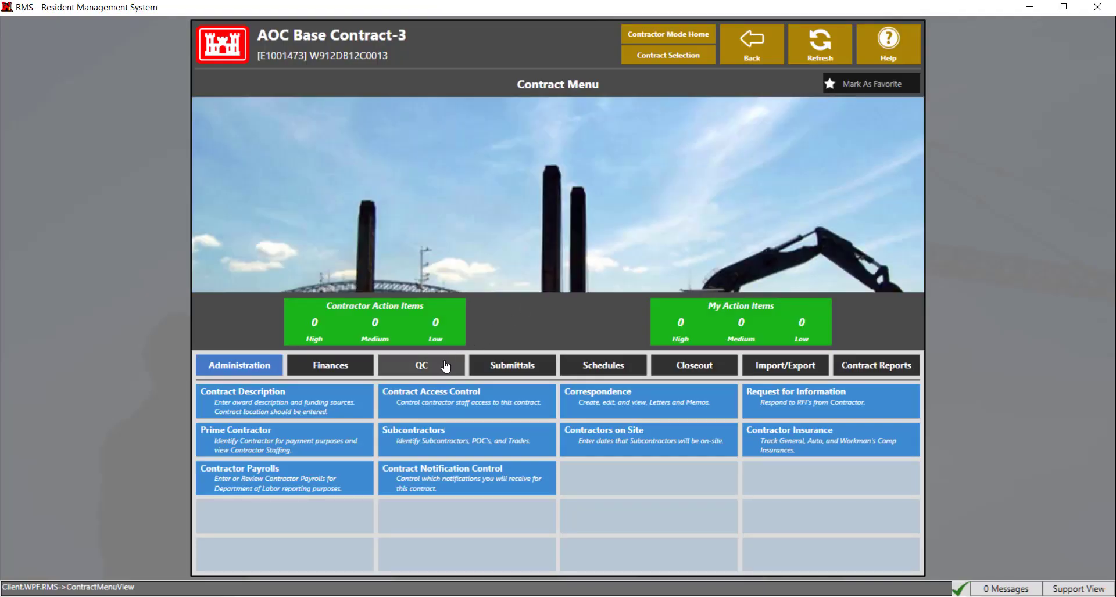
# Open the 12/01/2020 exposure hours record; copying labor hours is blocked by incomplete QC Daily Reports
pyautogui.click(445, 365)
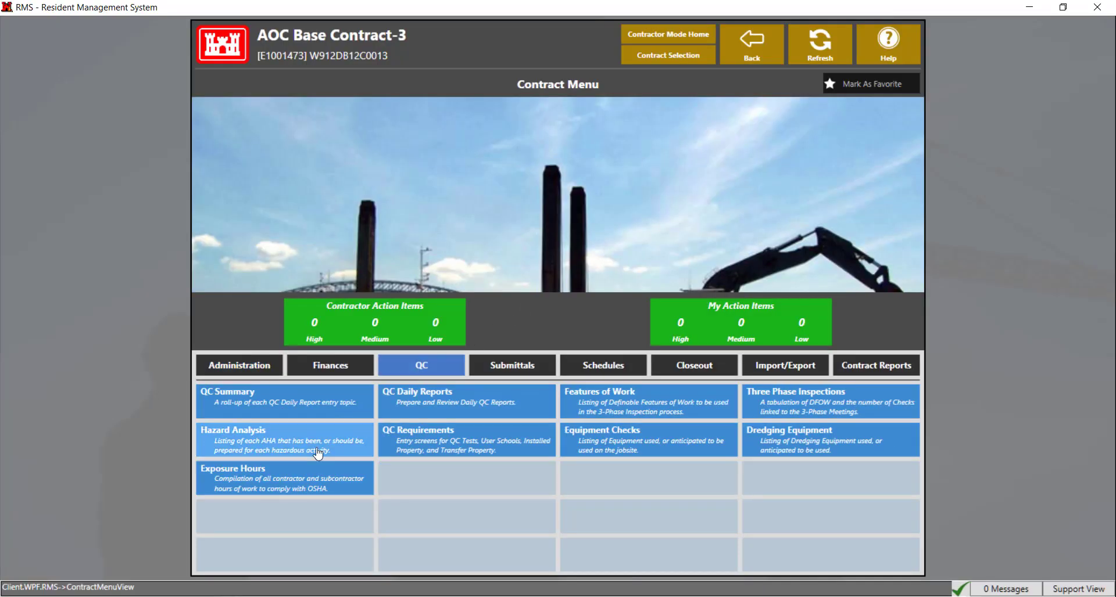
pyautogui.click(299, 485)
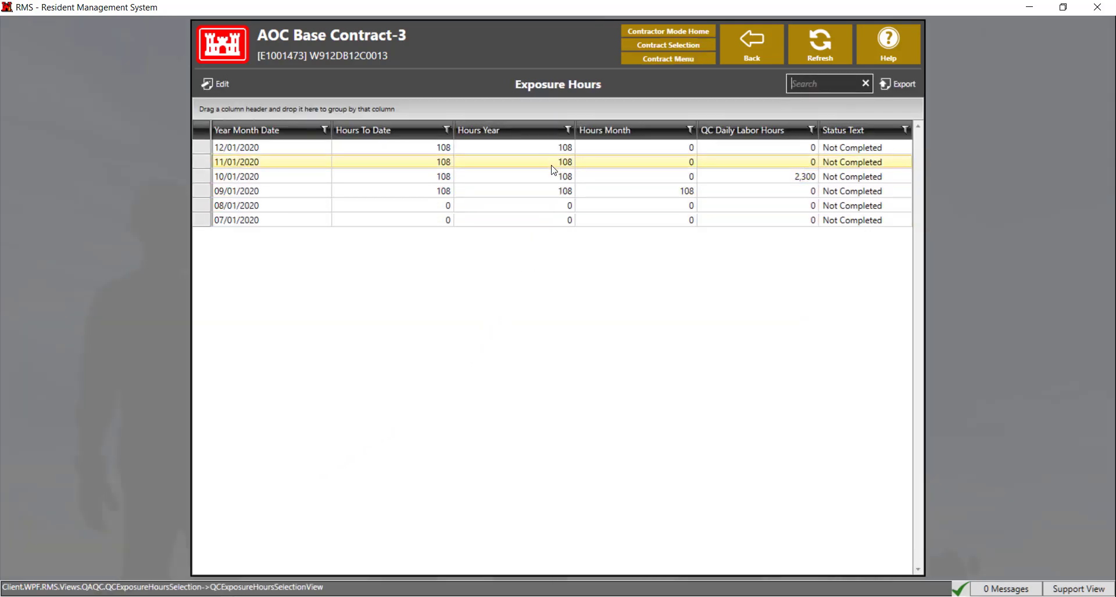
pyautogui.click(558, 149)
pyautogui.doubleClick(558, 148)
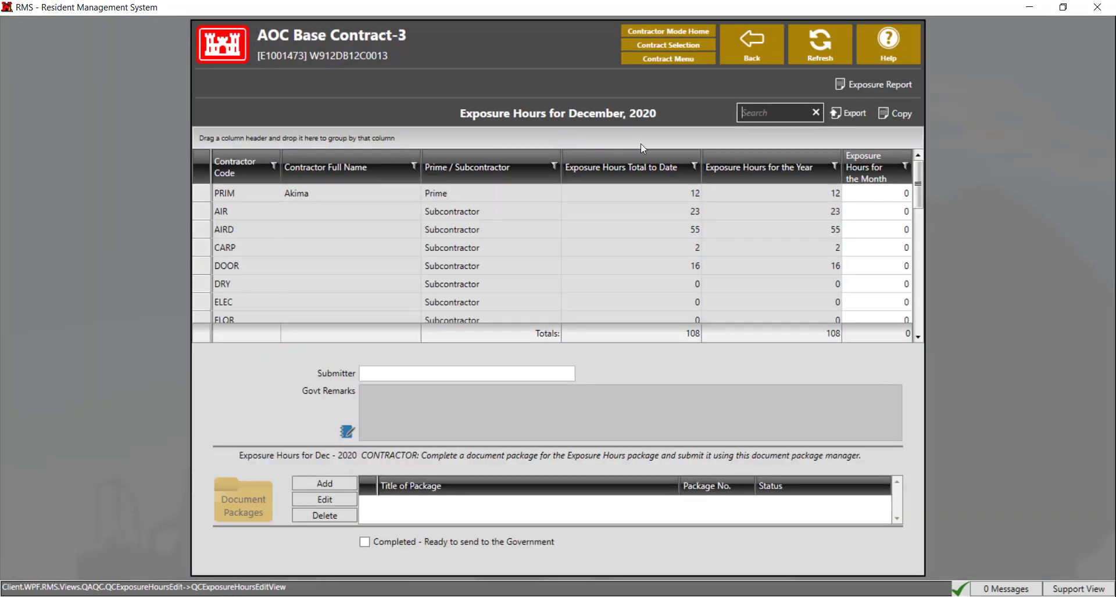
pyautogui.click(888, 116)
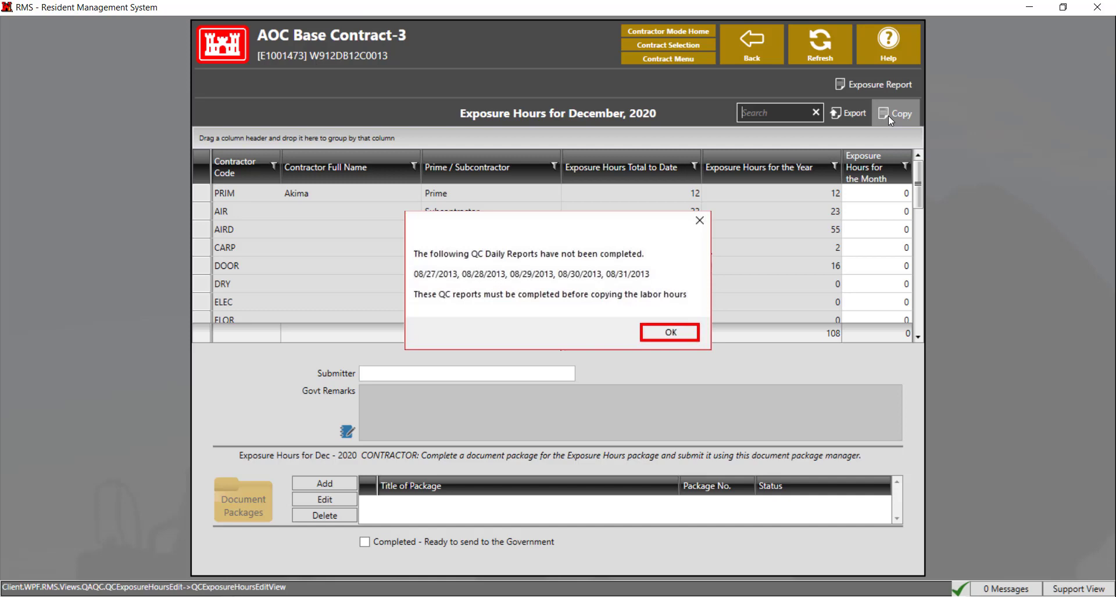
pyautogui.press('Return')
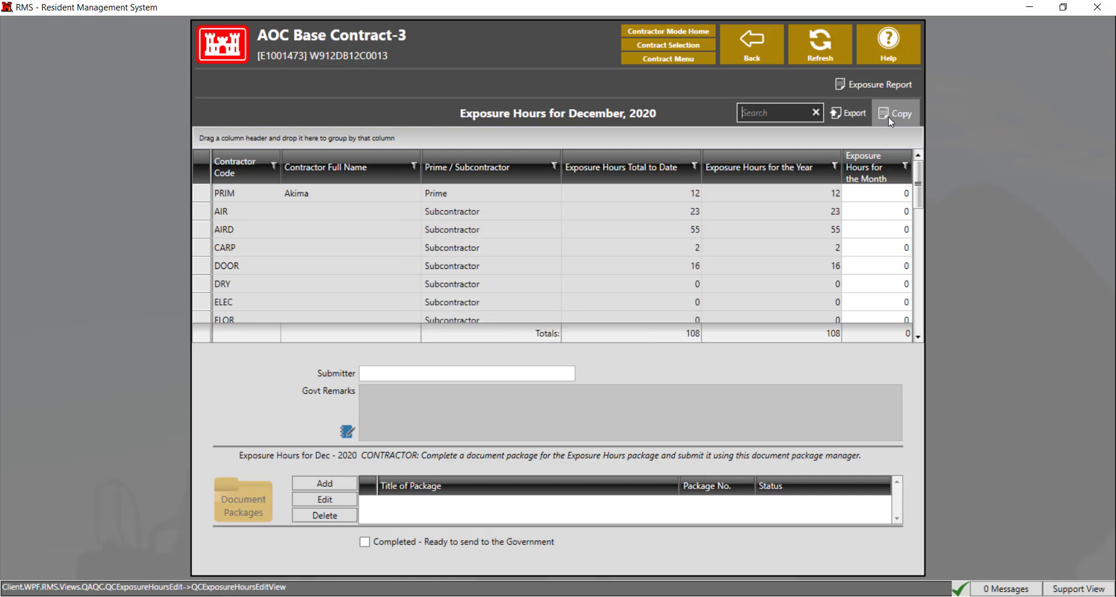
# Enter 100 monthly exposure hours each for PRIM, AIR, AIRD, CARP, DOOR and DRY
pyautogui.click(909, 196)
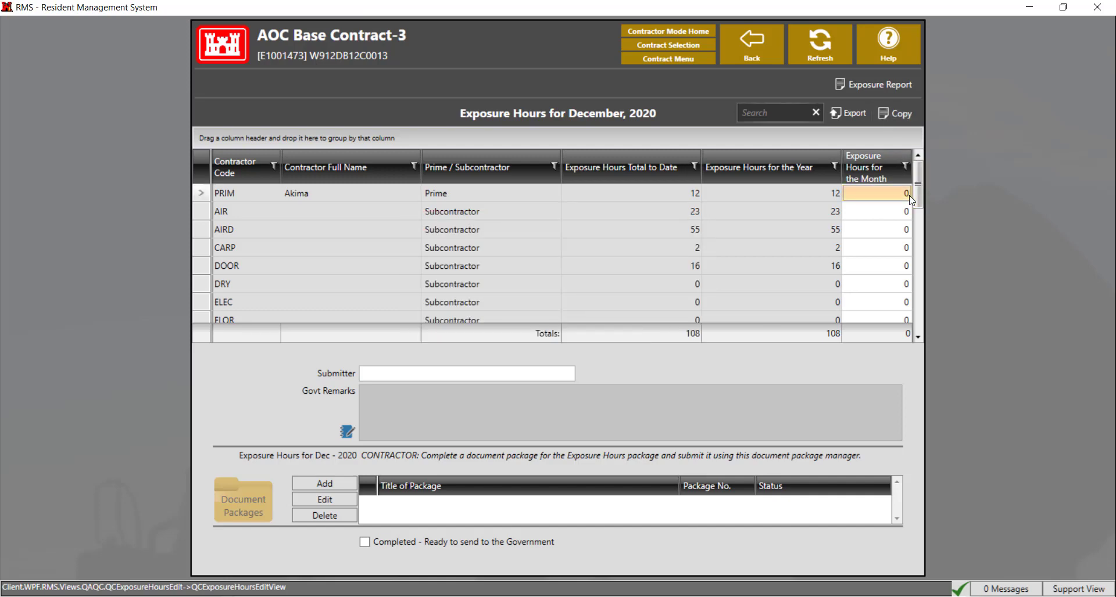
pyautogui.write('100')
pyautogui.click(910, 212)
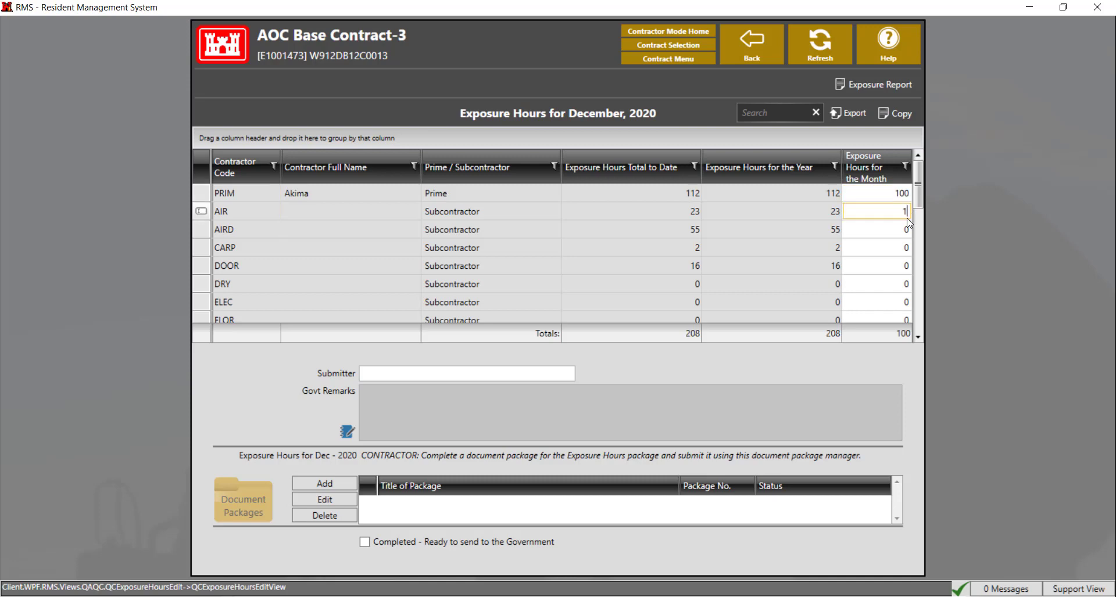
pyautogui.write('100')
pyautogui.click(908, 230)
pyautogui.write('100')
pyautogui.click(906, 248)
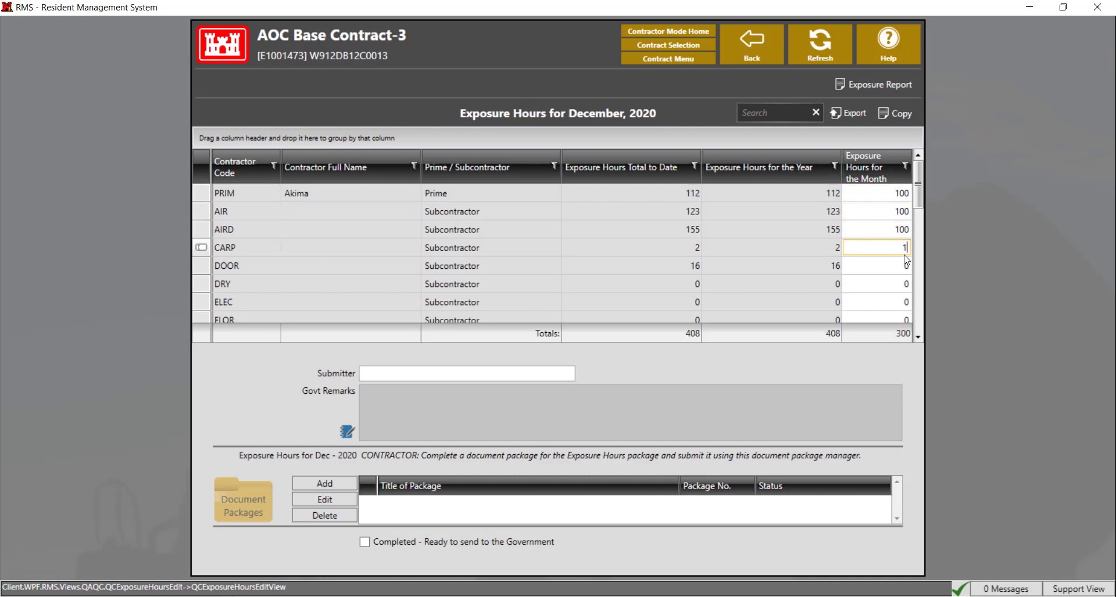
pyautogui.write('100')
pyautogui.click(907, 266)
pyautogui.write('100')
pyautogui.click(906, 285)
pyautogui.write('100')
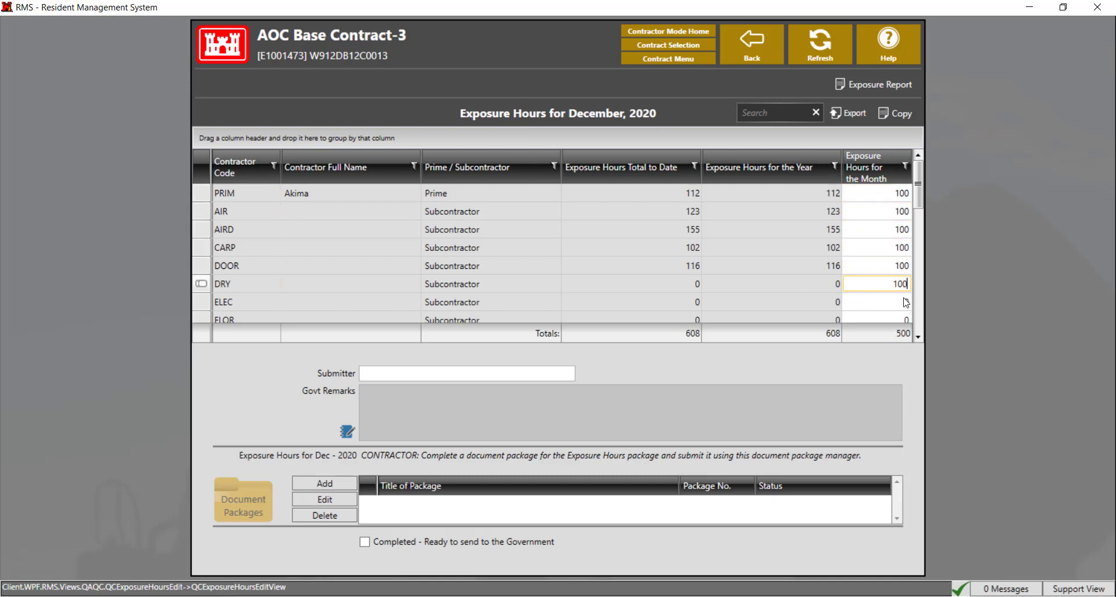
pyautogui.click(777, 369)
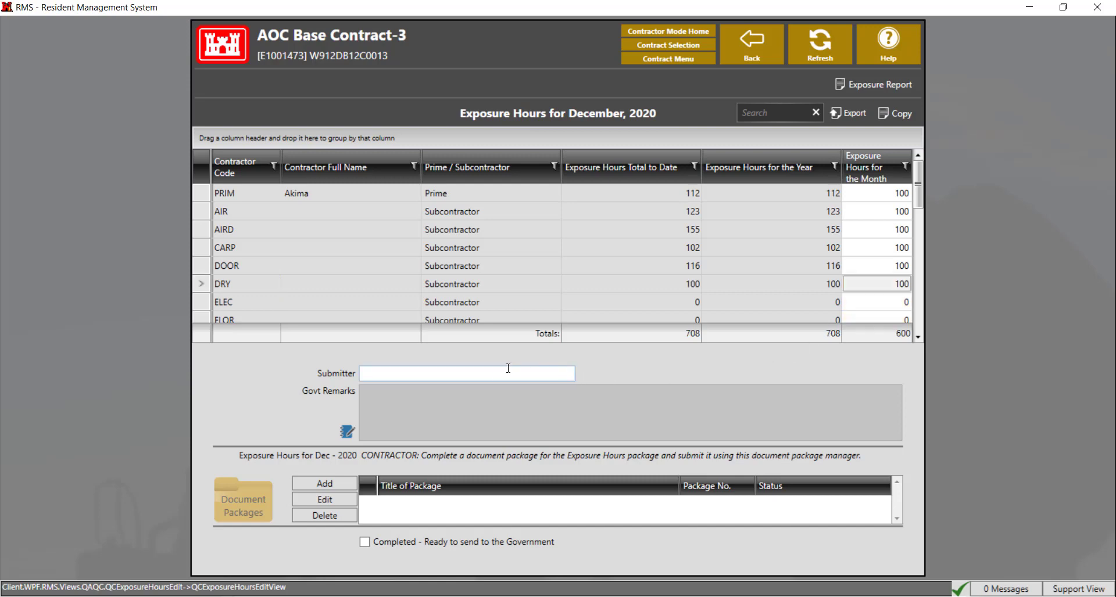
# Fill in the submitter's name and tick Completed - Ready to send to the Government
pyautogui.click(491, 373)
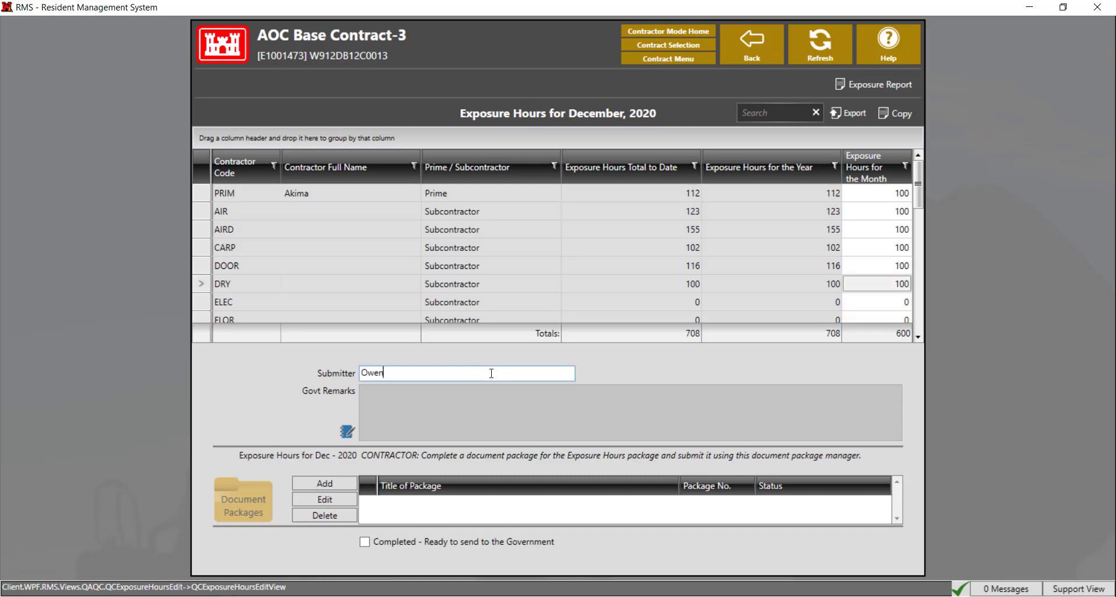
pyautogui.click(458, 423)
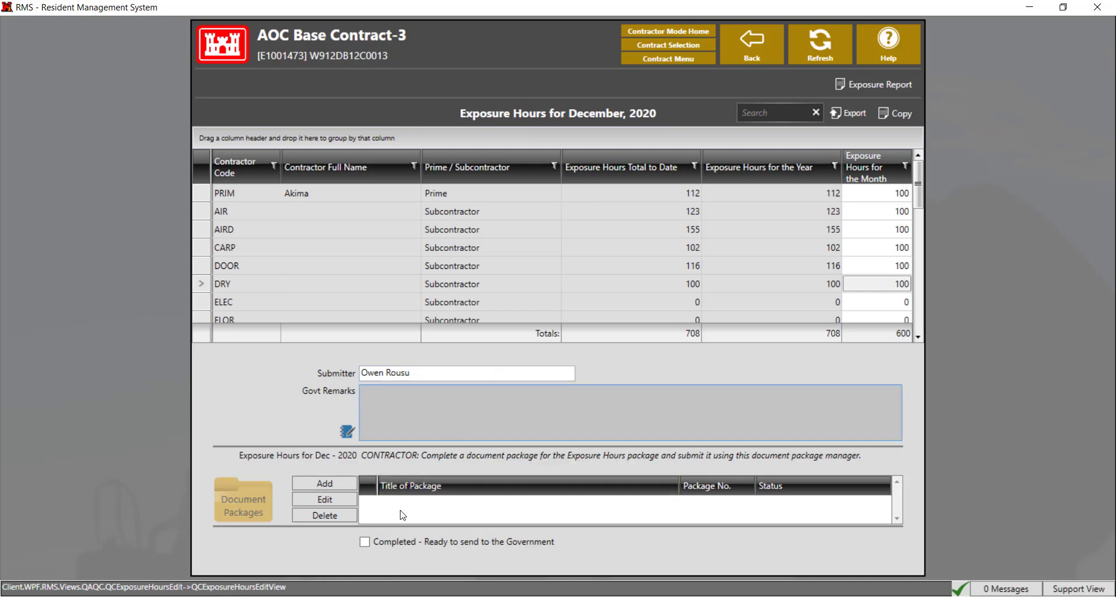
pyautogui.click(368, 543)
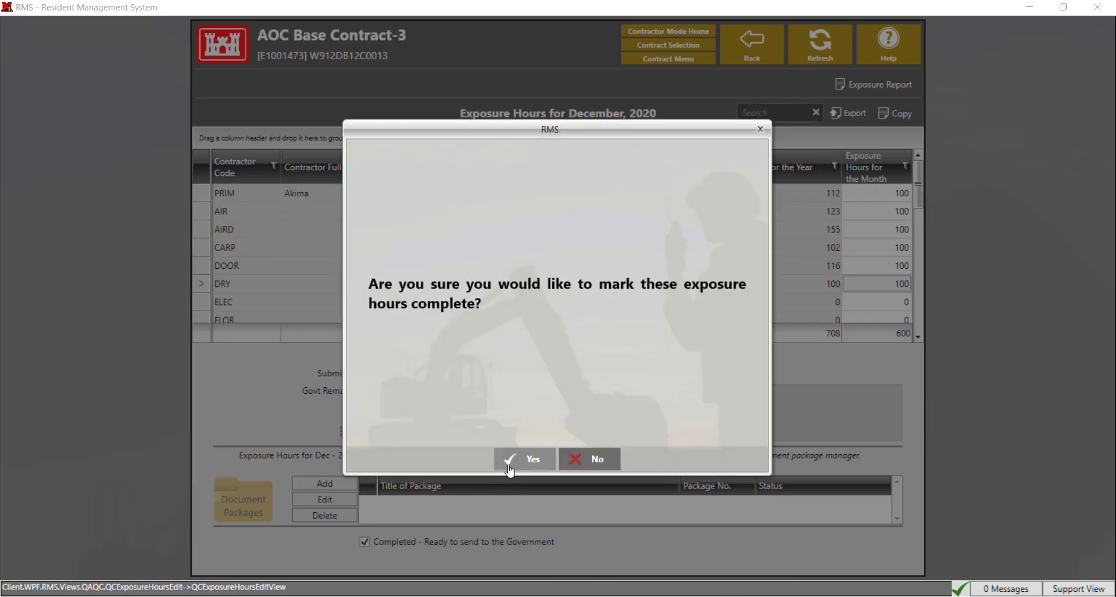
# Confirm completion, acknowledge the generated report, and open ExposureHours.PDF from the Dec - 2020 package
pyautogui.click(509, 460)
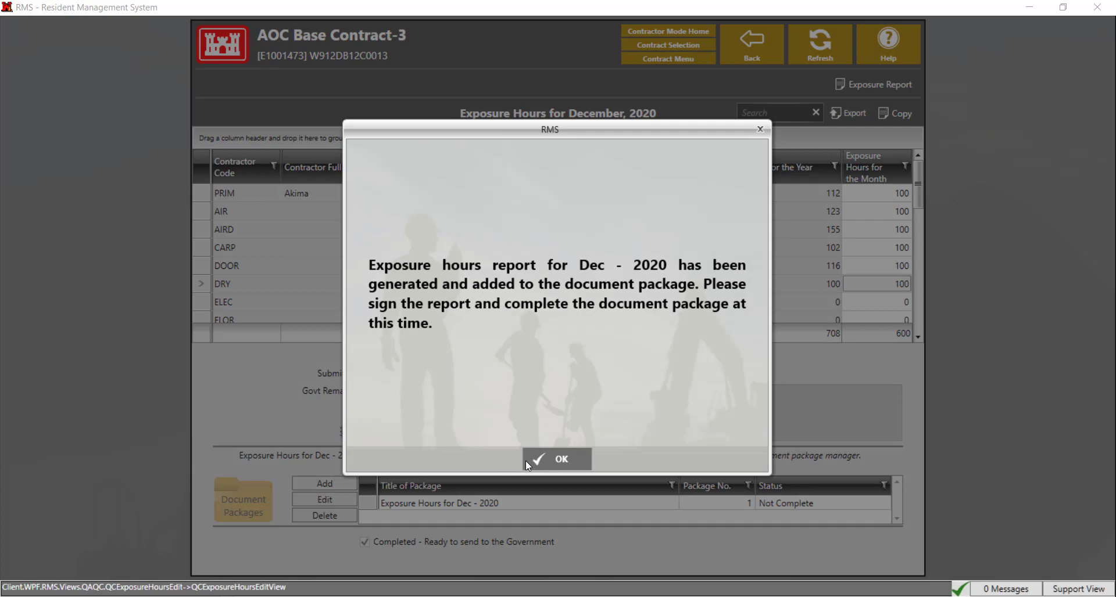
pyautogui.click(540, 461)
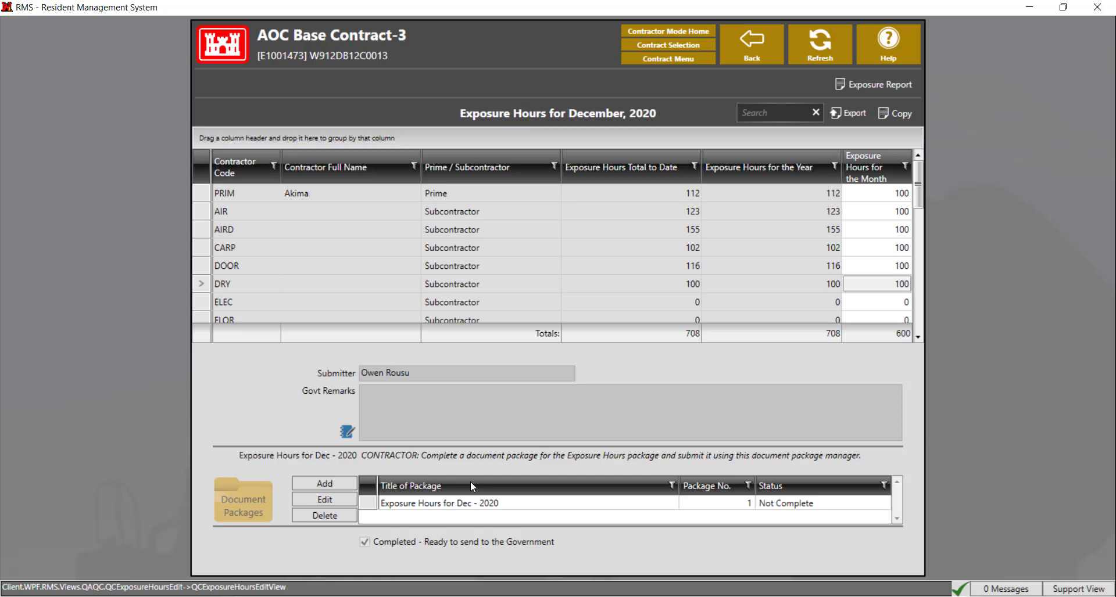
pyautogui.doubleClick(453, 504)
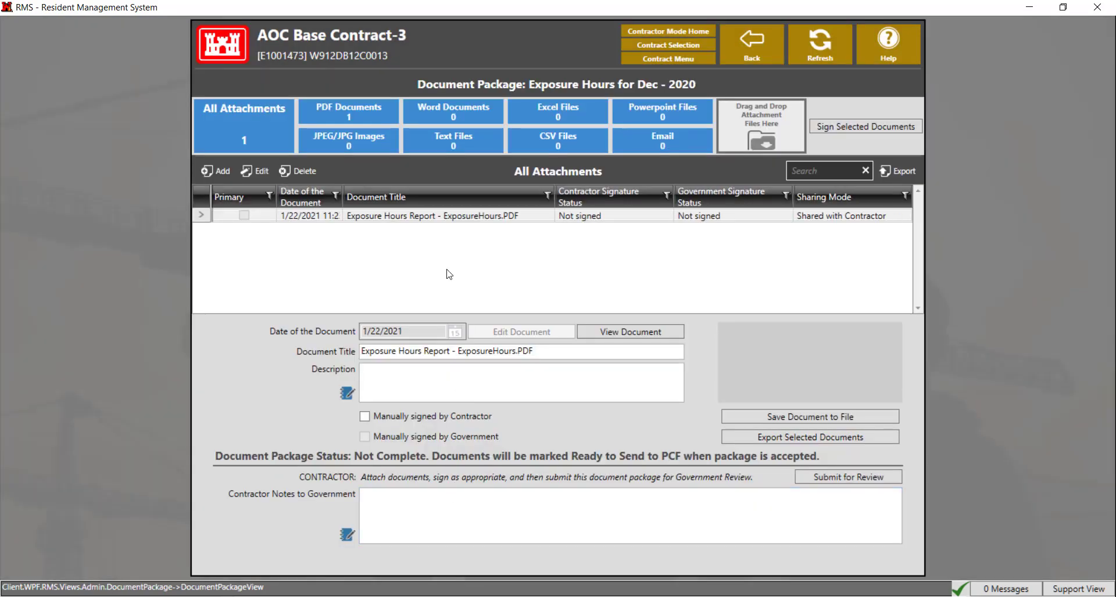
pyautogui.click(601, 336)
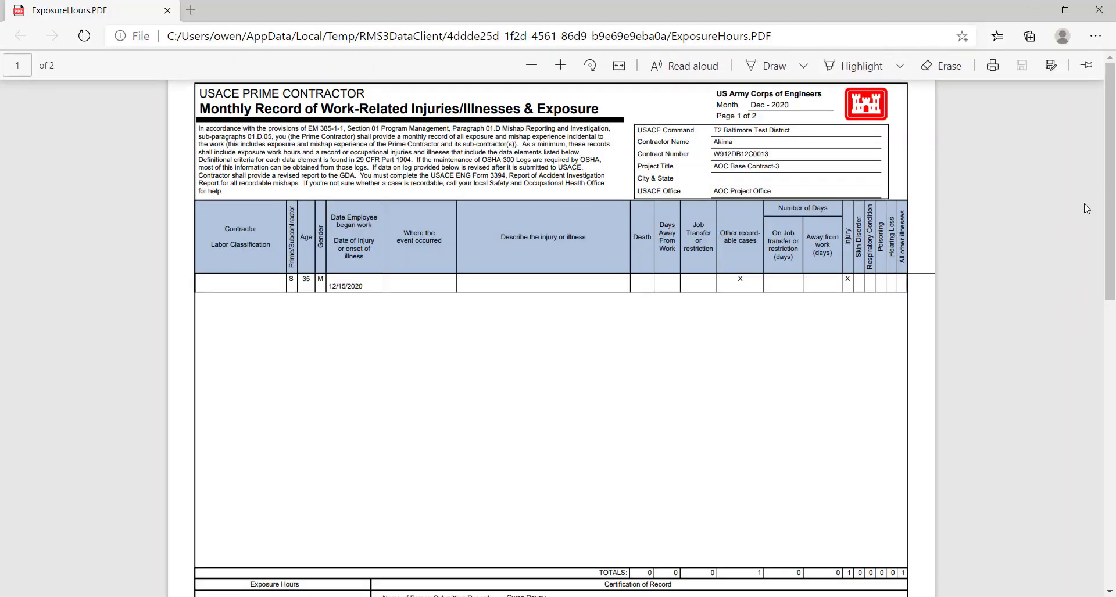
# Scroll through the ExposureHours.PDF preview in Edge, then close the Edge window
pyautogui.moveTo(1108, 192); pyautogui.dragTo(1114, 418)
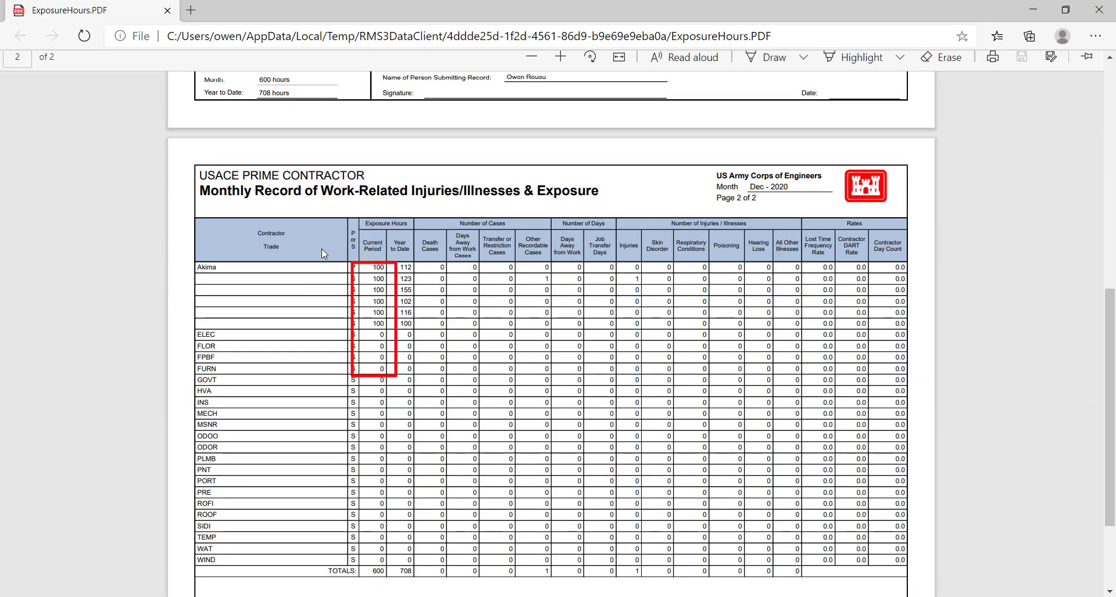
pyautogui.click(1098, 10)
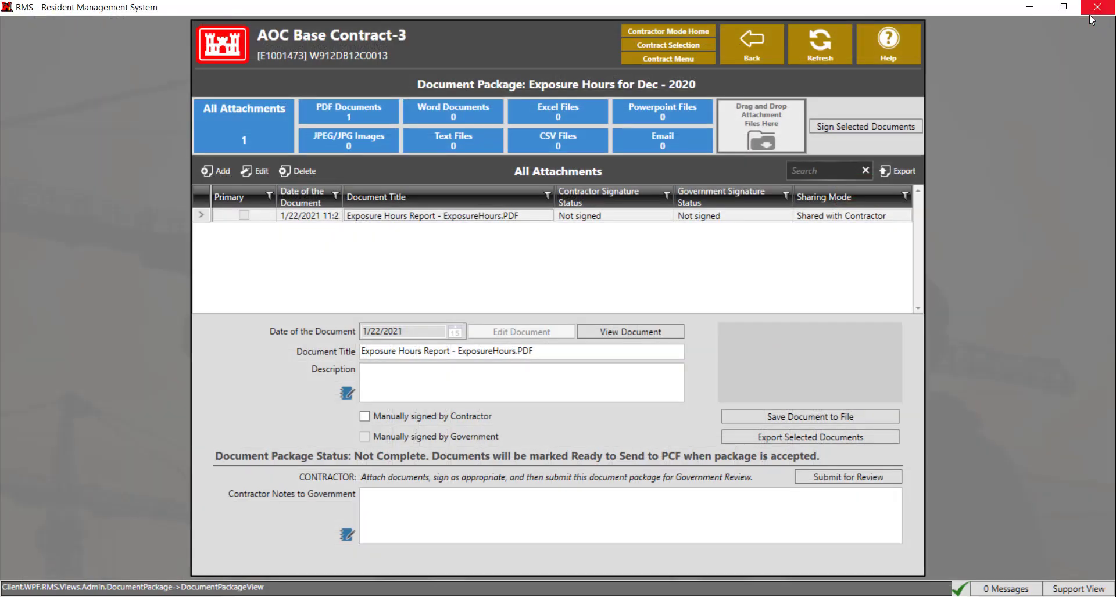
# Select ExposureHours.PDF for signing with the Exposure Hours Report - Submitter (Contractor) position
pyautogui.click(607, 217)
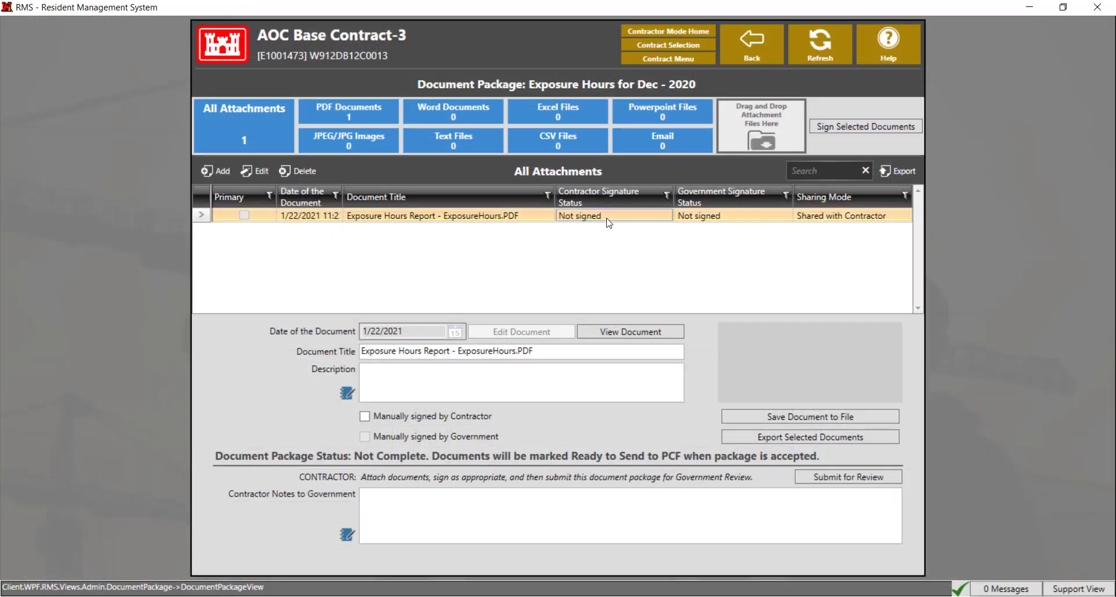
pyautogui.click(827, 128)
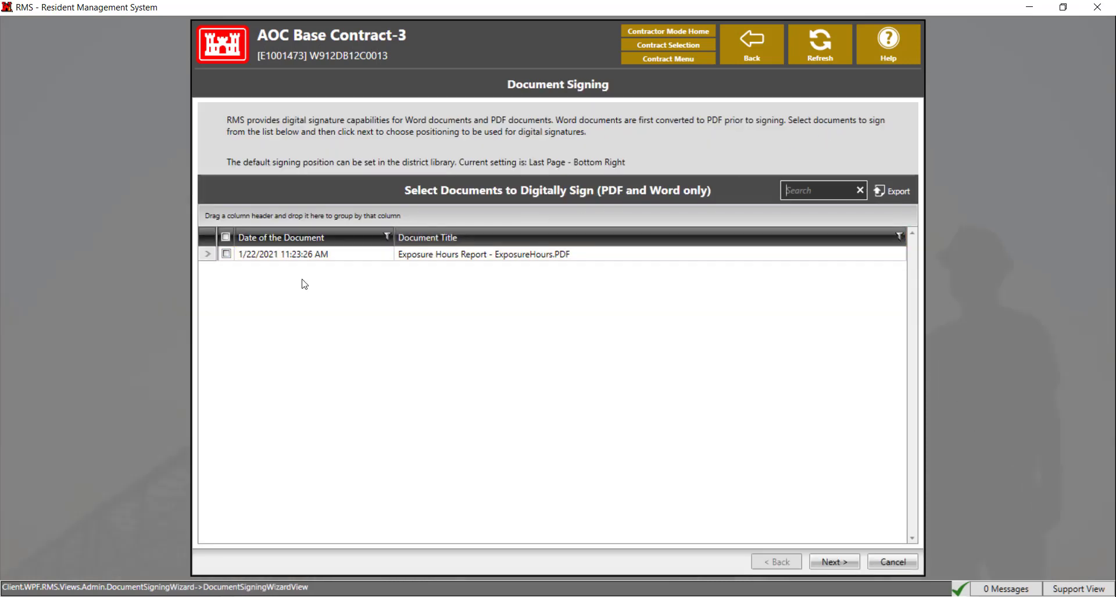
pyautogui.click(226, 254)
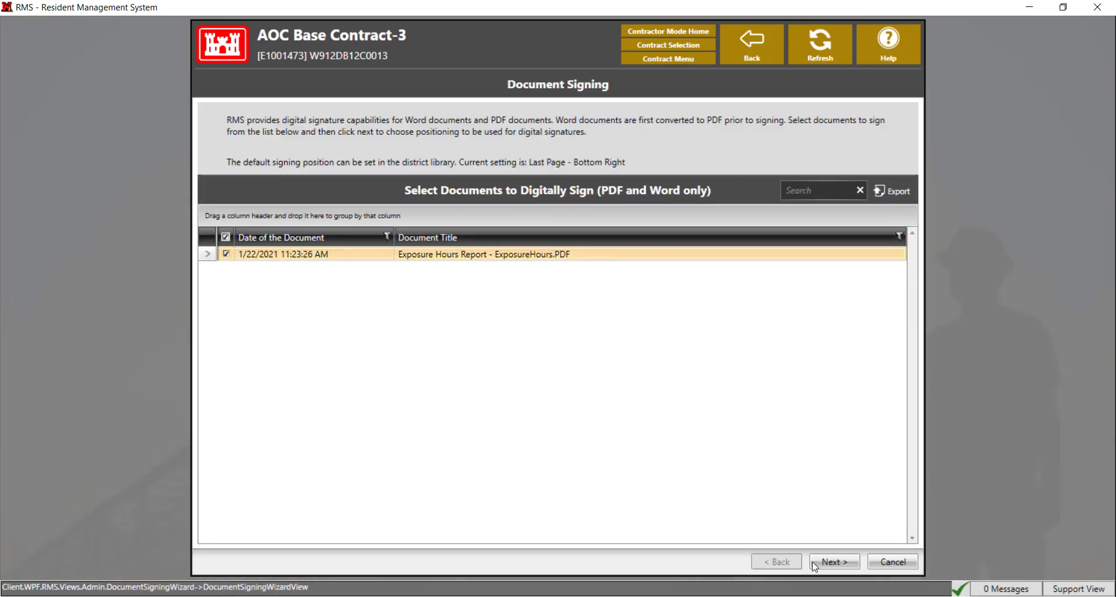
pyautogui.click(834, 562)
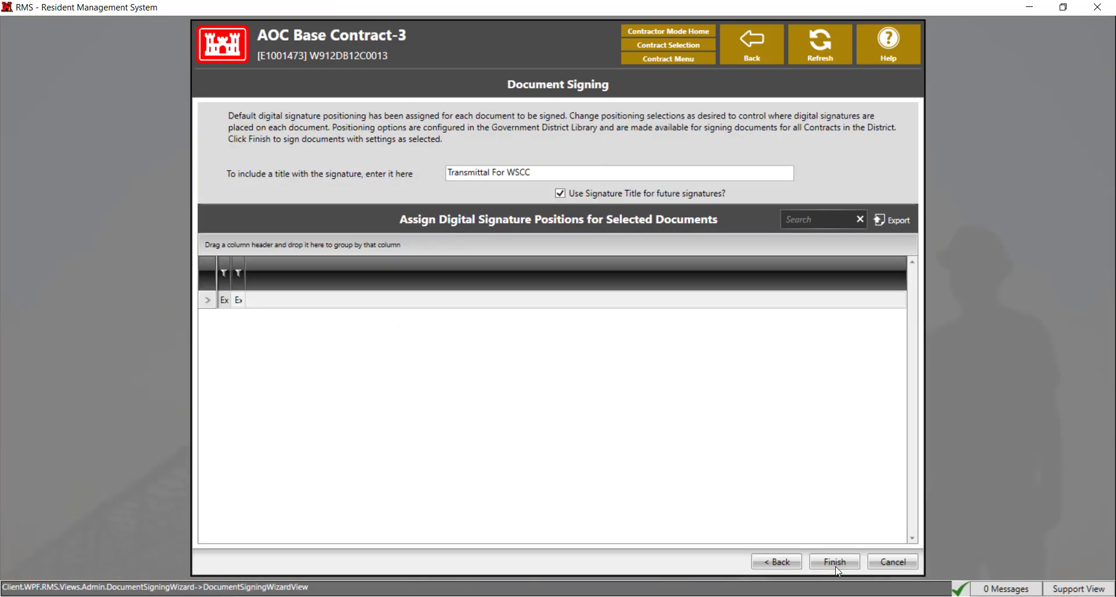
pyautogui.click(896, 288)
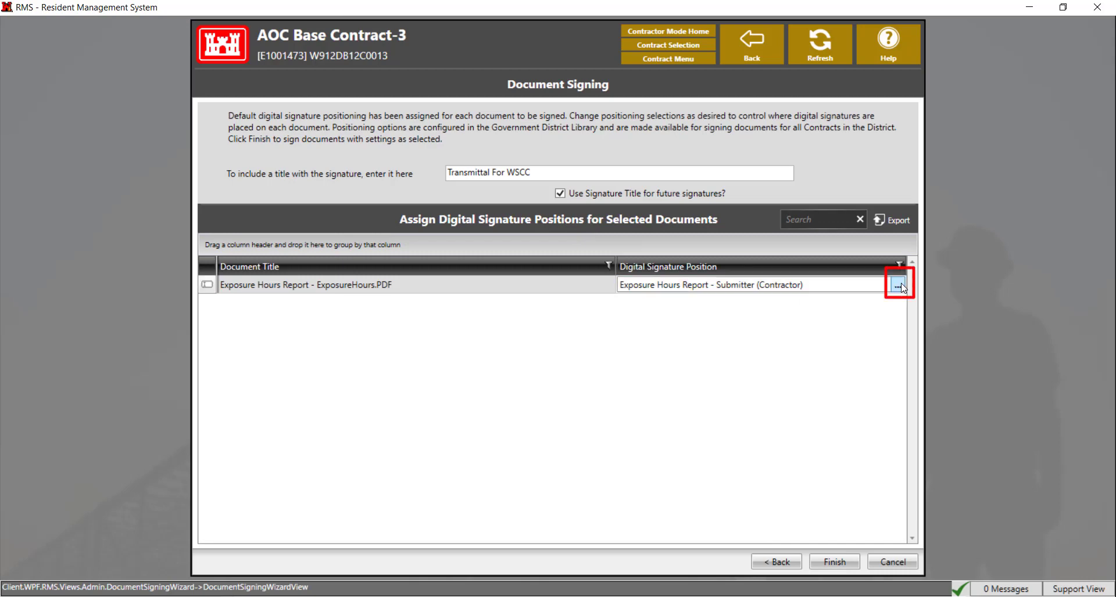
pyautogui.click(898, 286)
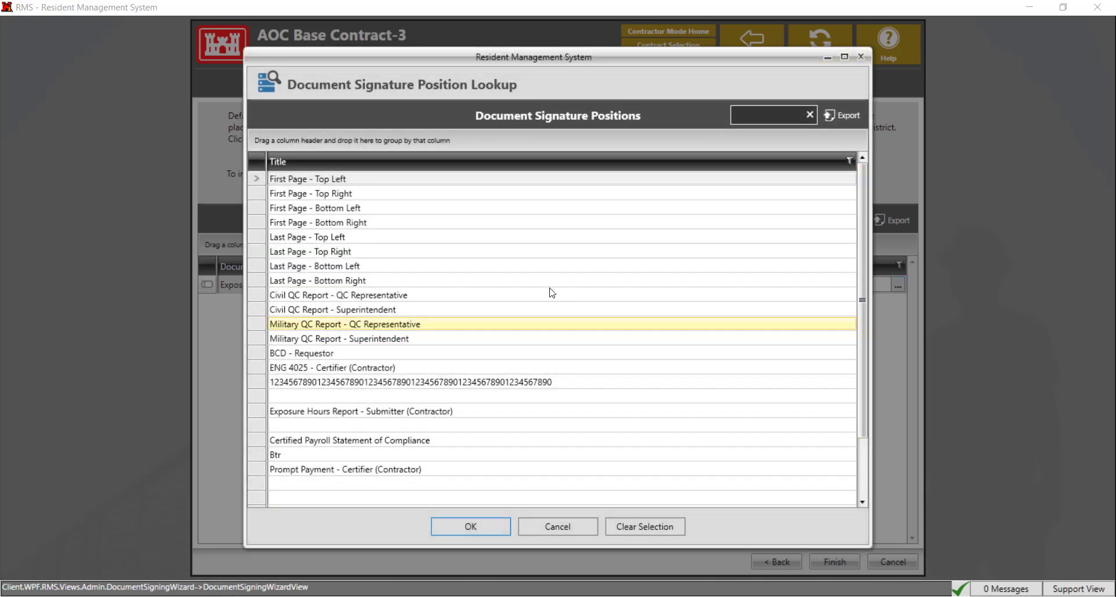
pyautogui.click(449, 413)
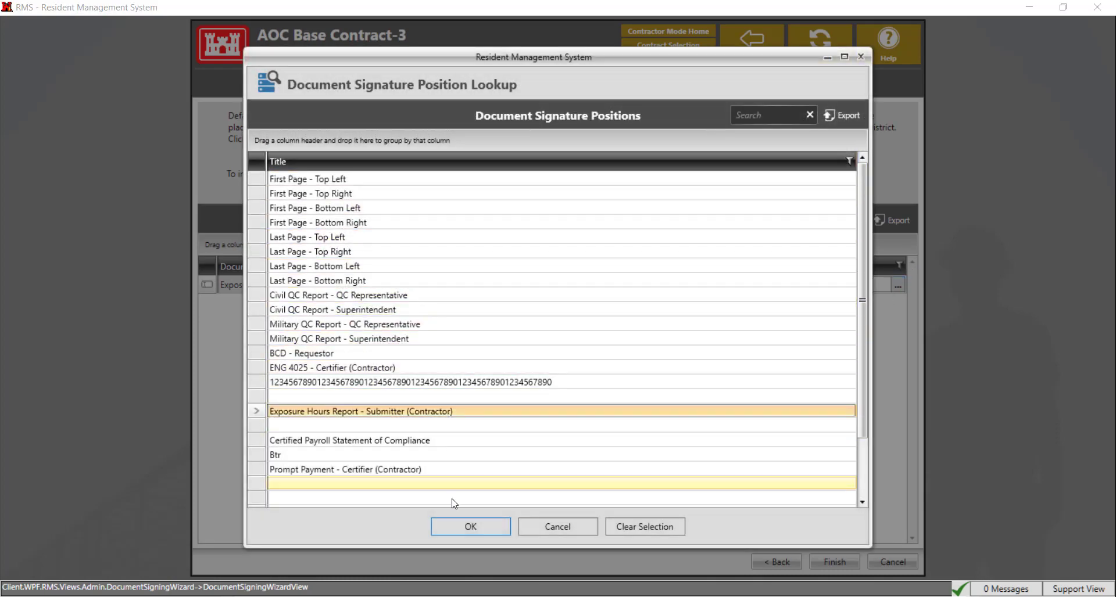
pyautogui.click(463, 530)
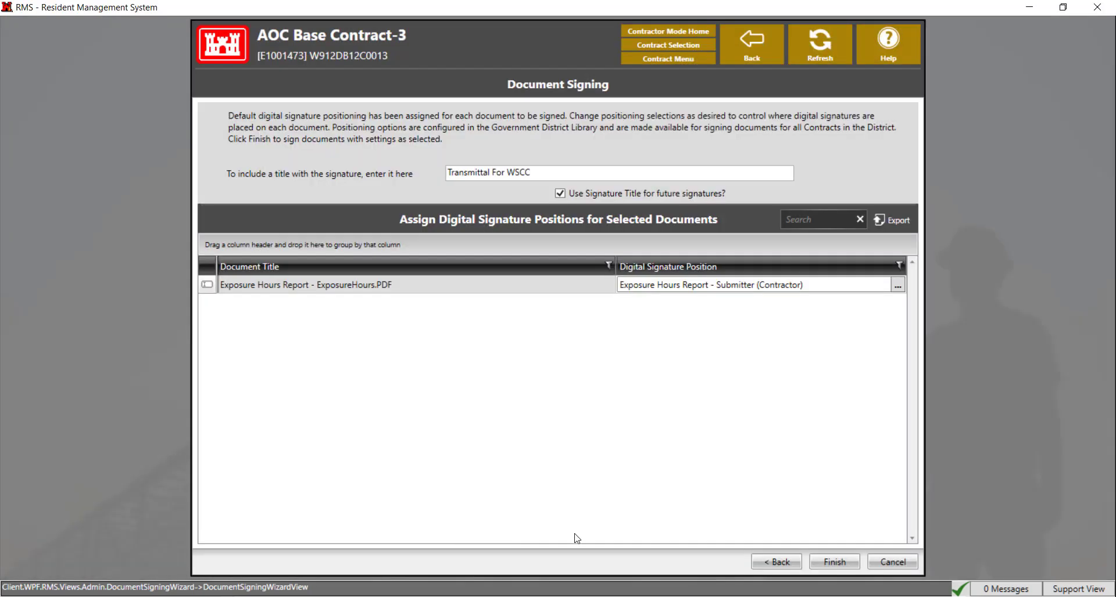
# Finish the signing wizard, enter the account password, and commit the contractor's electronic signature
pyautogui.click(839, 562)
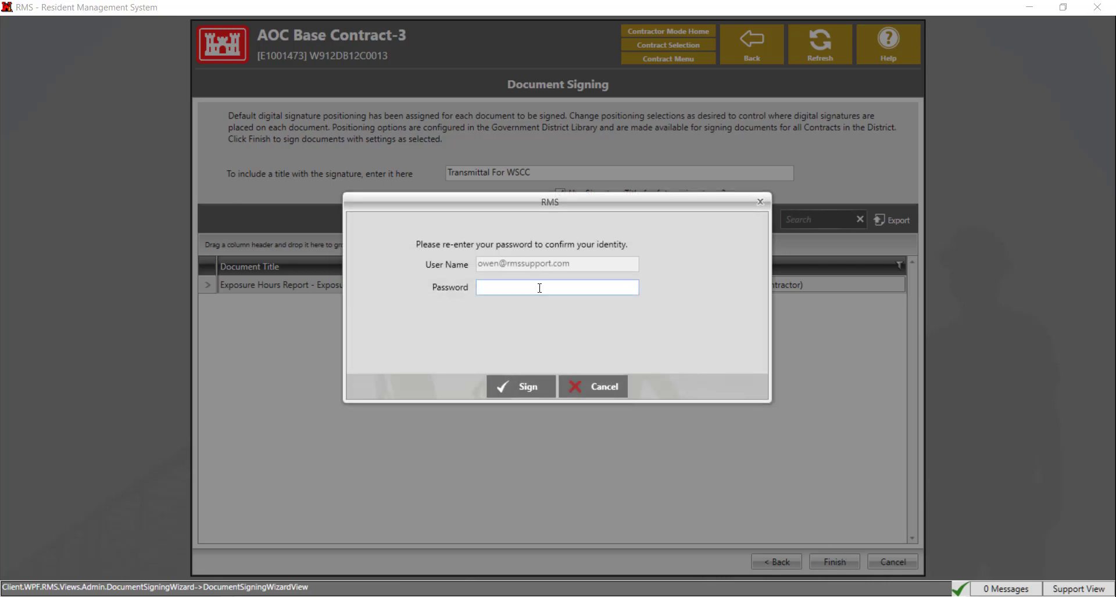
pyautogui.write('••••••••••••••••')
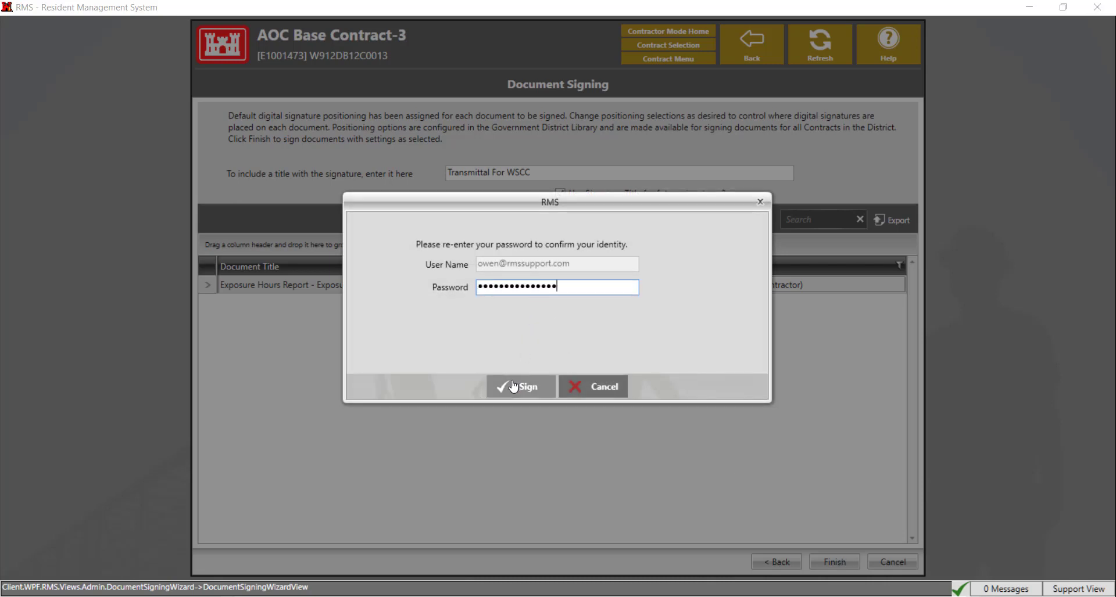
pyautogui.click(513, 386)
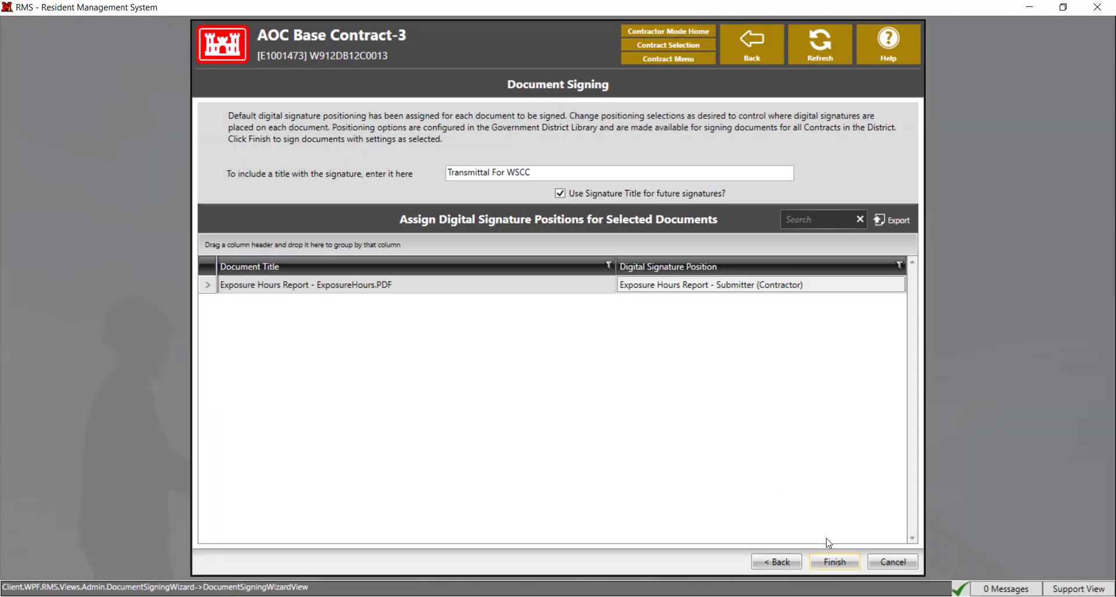
pyautogui.click(837, 562)
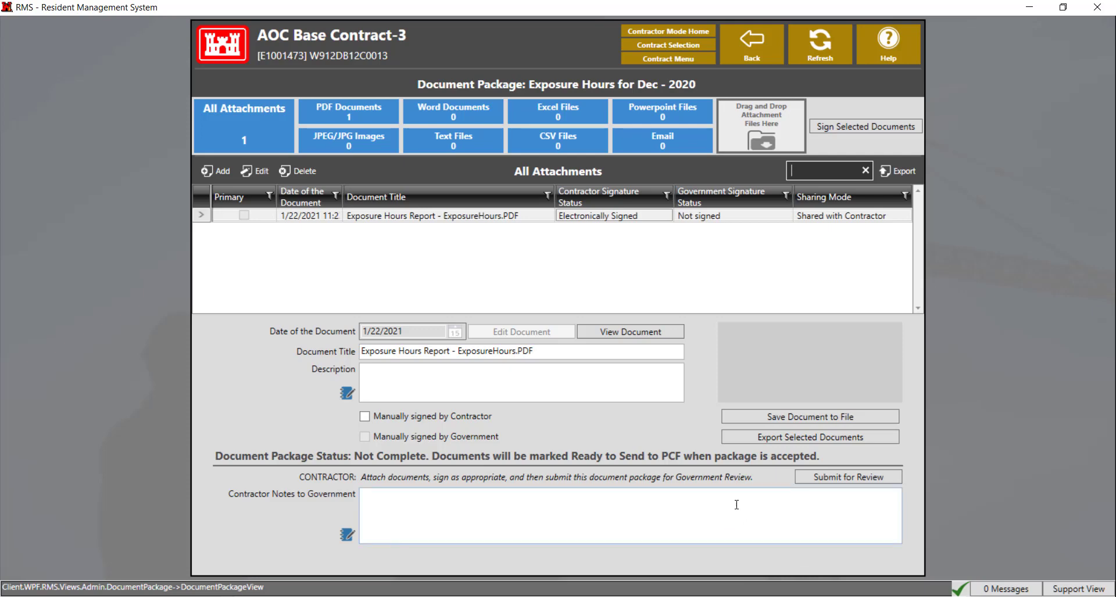
# Submit the Dec - 2020 package for review, accept read-only status, and go back to the December report
pyautogui.click(814, 485)
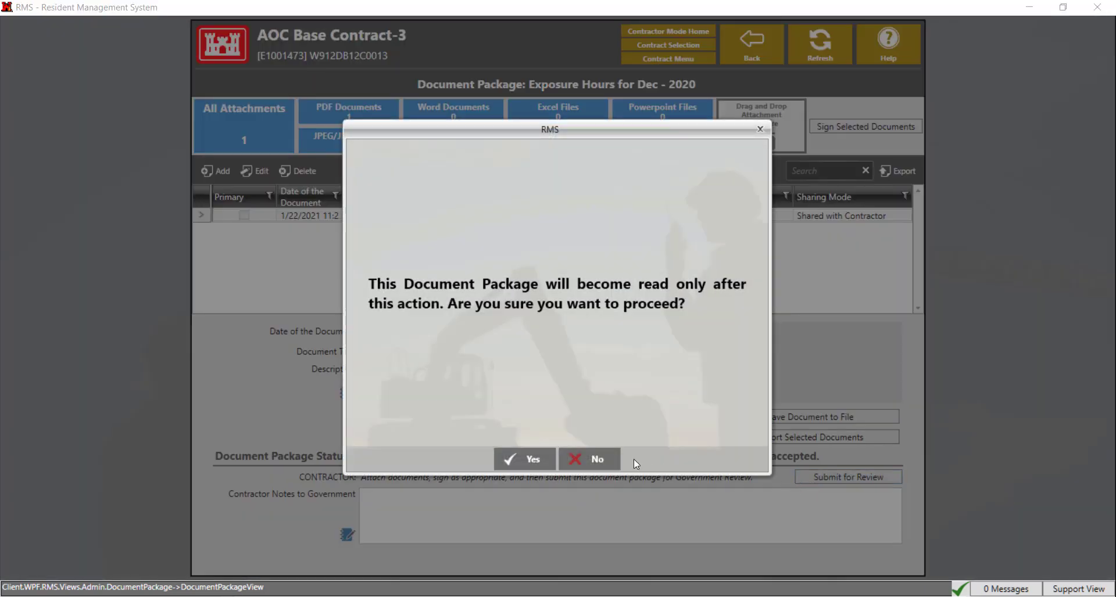
pyautogui.click(535, 460)
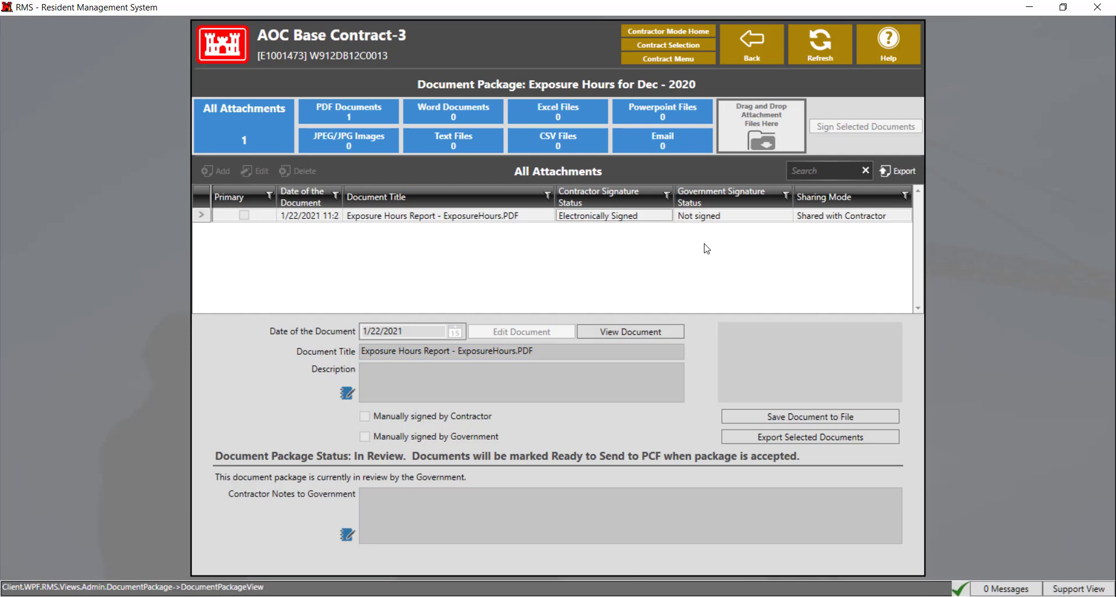
pyautogui.click(749, 51)
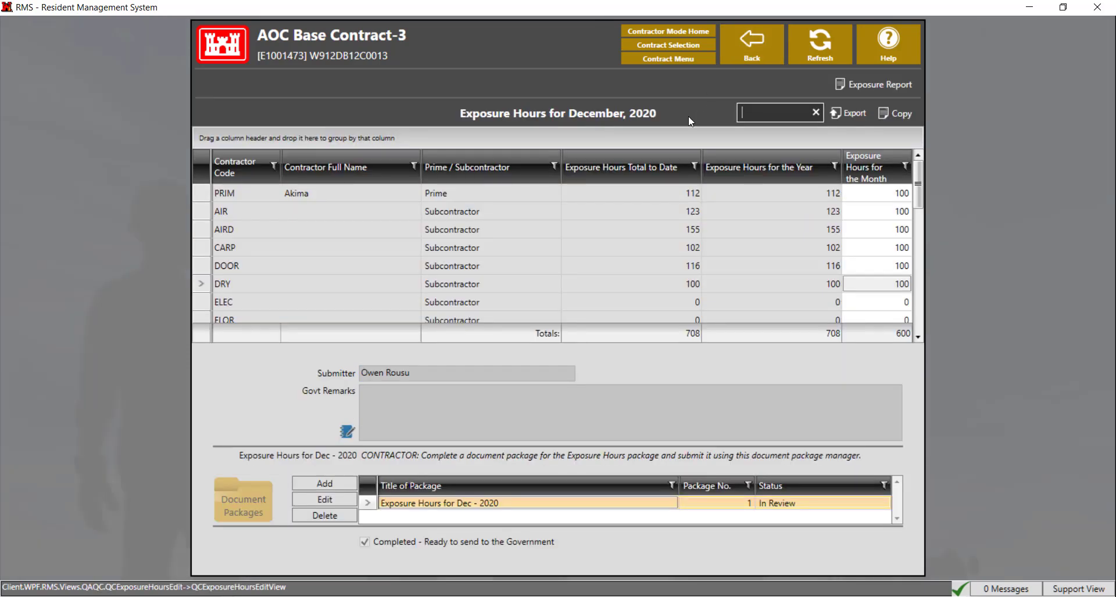